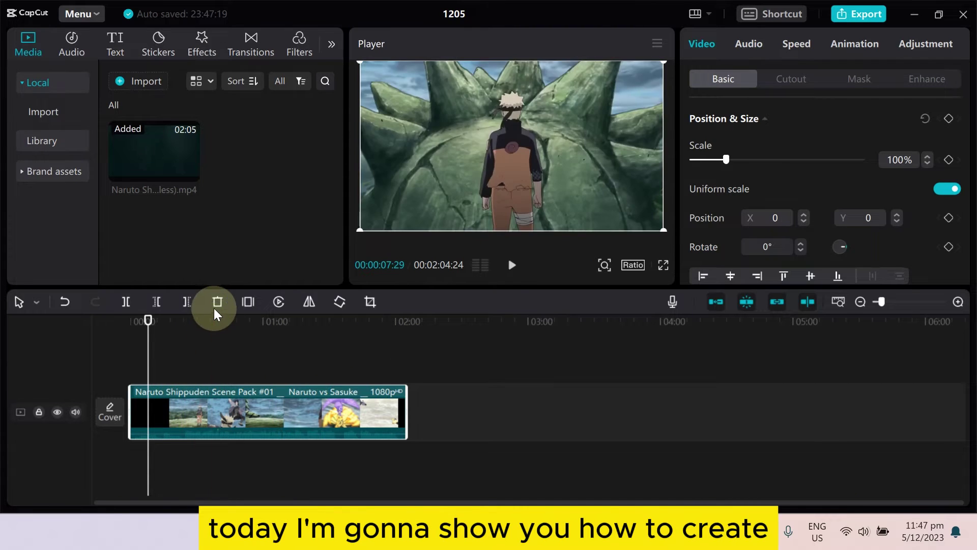
Replace the old timeline clip with the Naruto video and move the playhead to about six seconds.
left_click(217, 301)
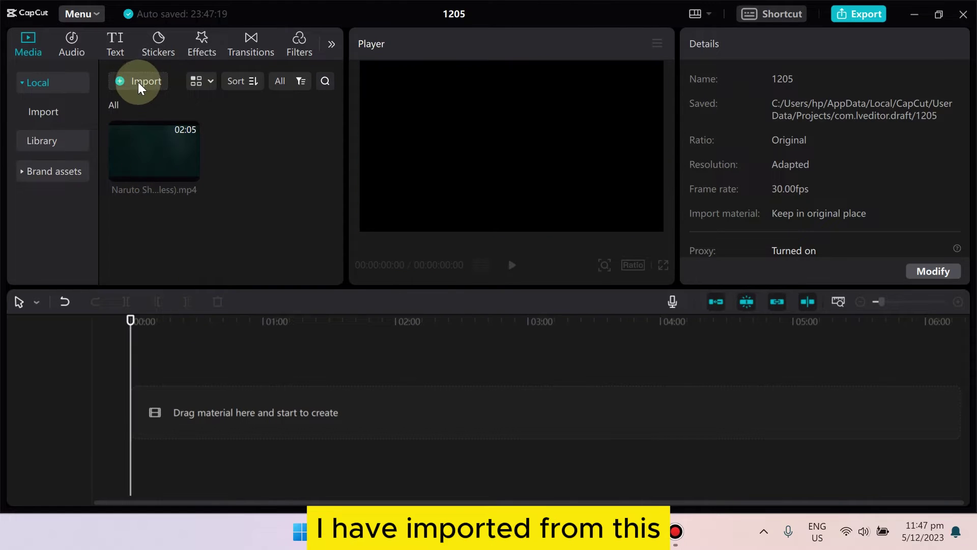
mouse_move(135, 152)
left_mouse_down()
mouse_move(180, 408)
mouse_move(167, 417)
left_mouse_up()
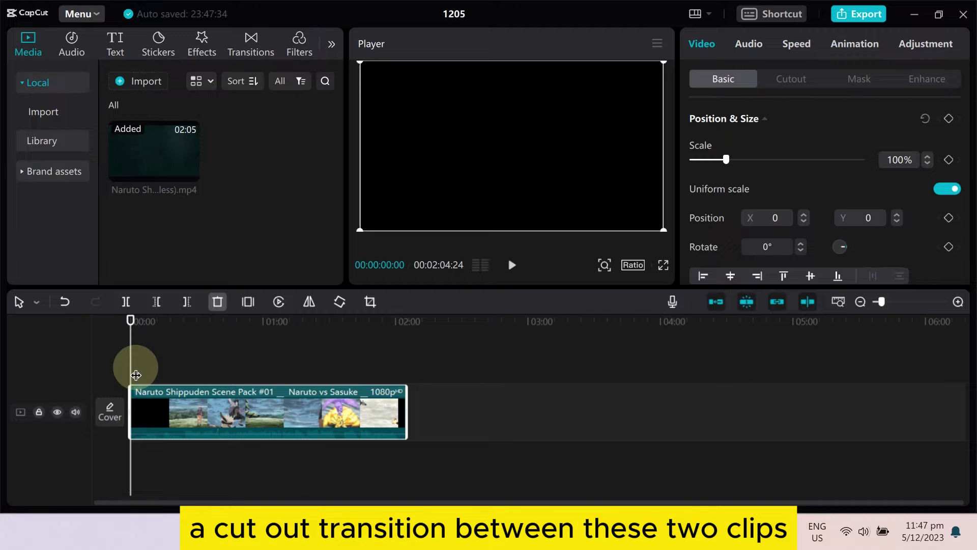
left_click(174, 339)
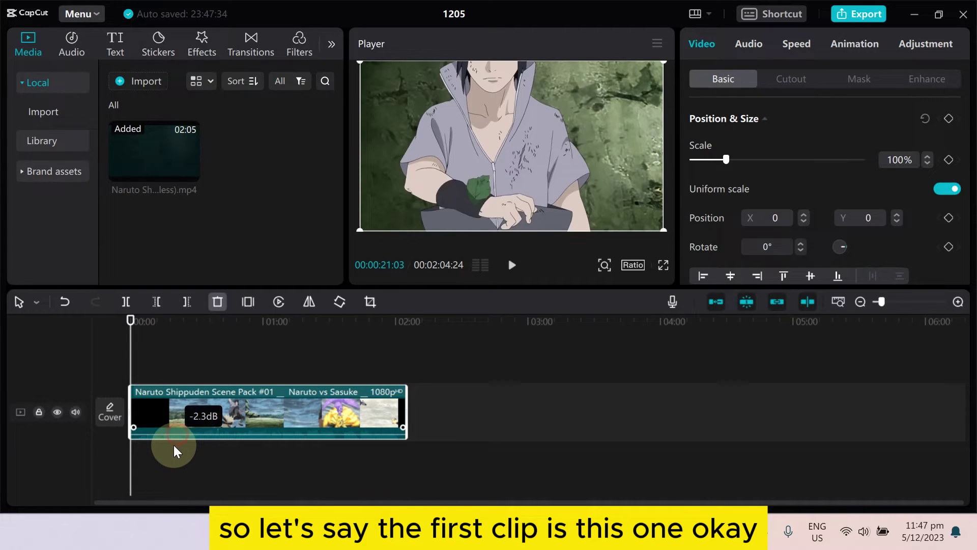
left_click(153, 335)
left_click_drag(131, 321, 144, 325)
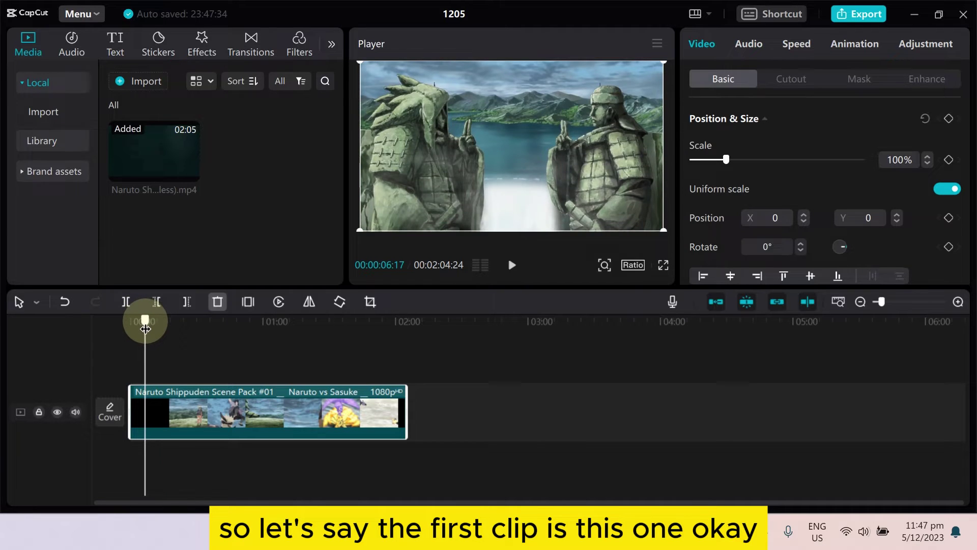
Split the Naruto clip at the playhead and trim away its opening.
left_click(126, 302)
left_click_drag(145, 324, 157, 328)
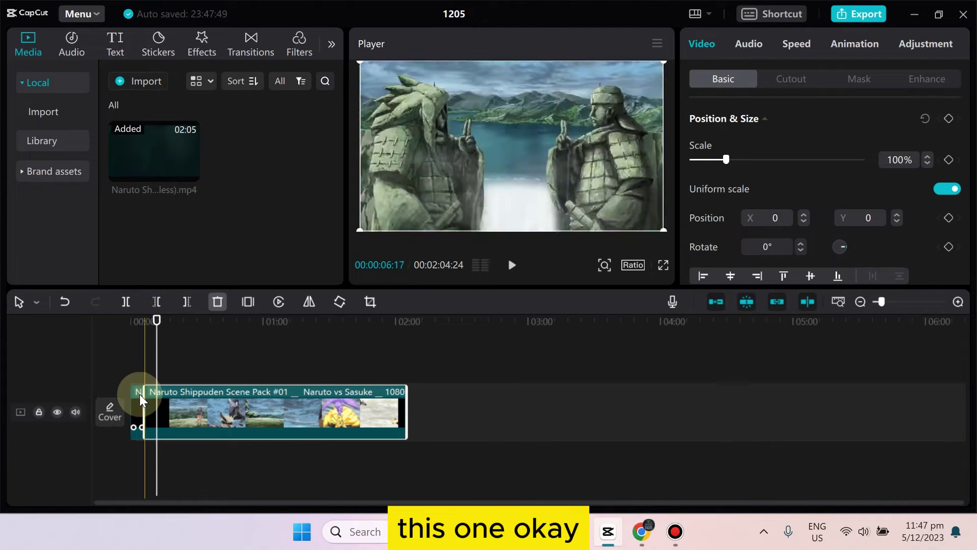
left_click_drag(145, 394, 157, 393)
left_click_drag(157, 327, 131, 336)
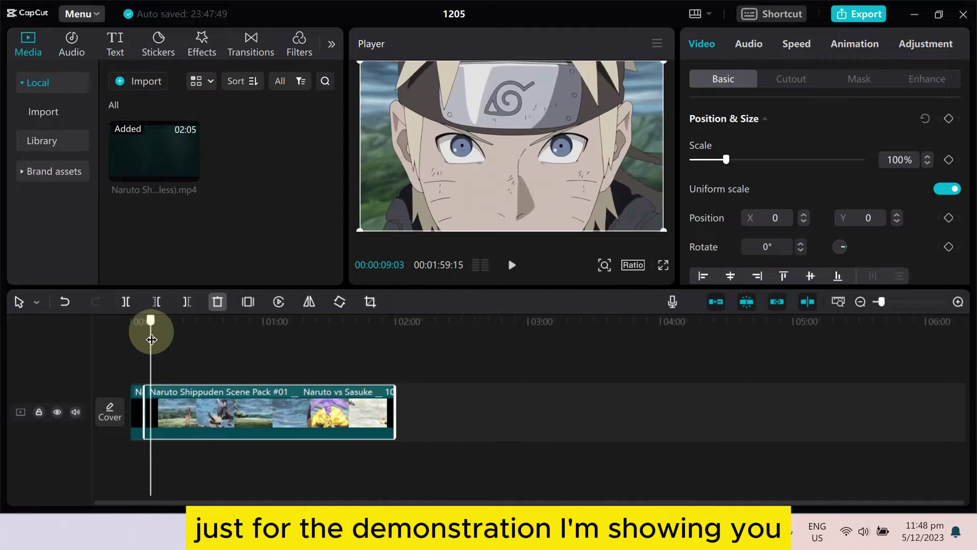
Lift the second Naruto clip onto a new upper track, overlapping the first clip's end.
left_click(960, 304)
left_click(780, 331)
left_click(186, 330)
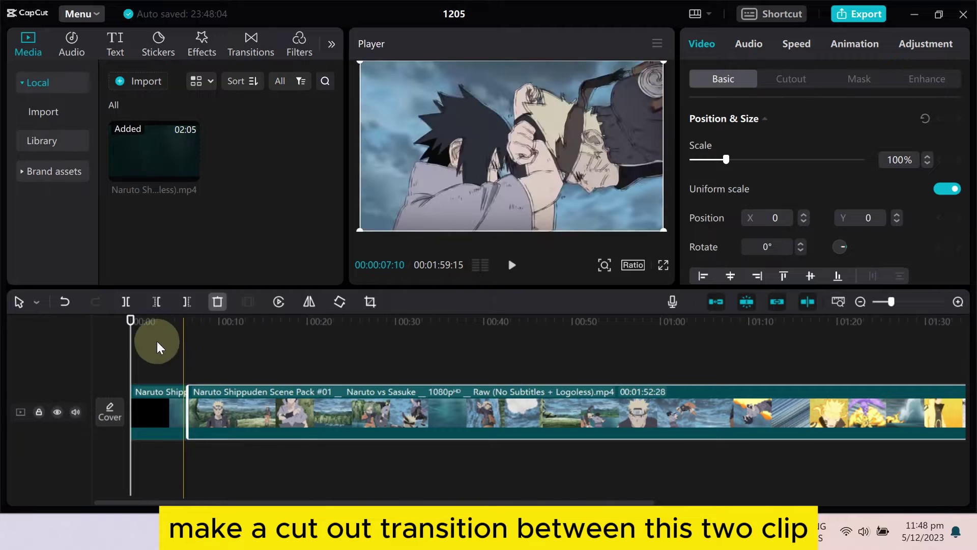
mouse_move(132, 336)
left_mouse_down()
mouse_move(177, 341)
mouse_move(169, 341)
left_mouse_up()
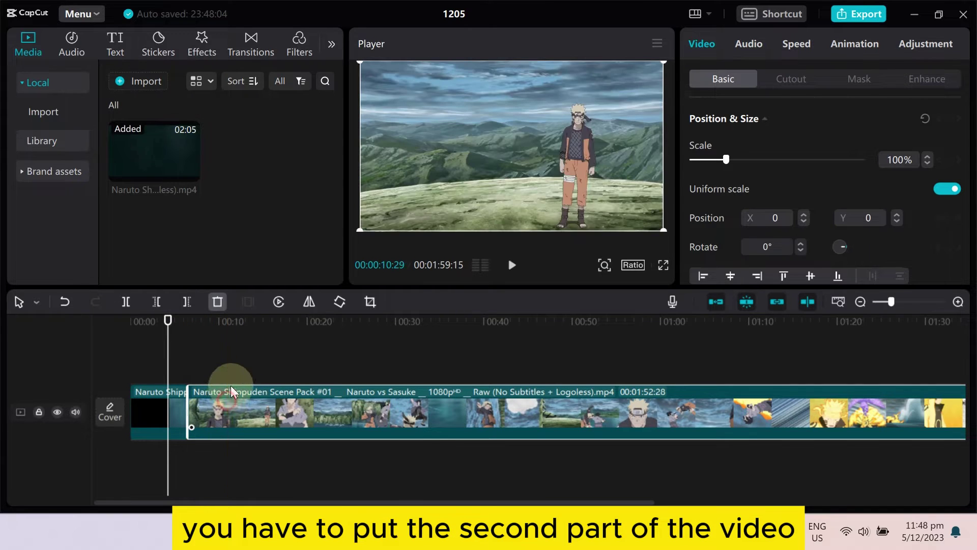
left_click_drag(226, 398, 219, 345)
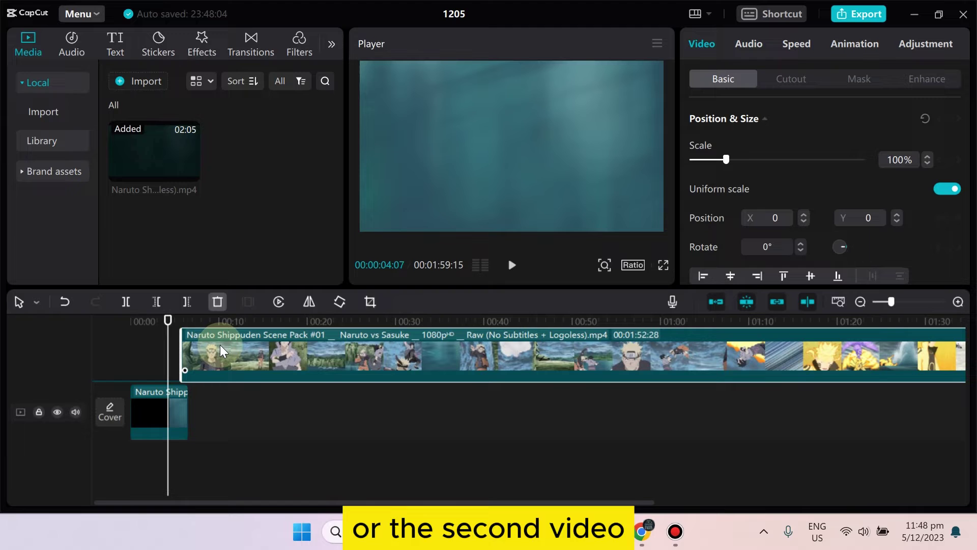
left_click_drag(219, 344, 219, 345)
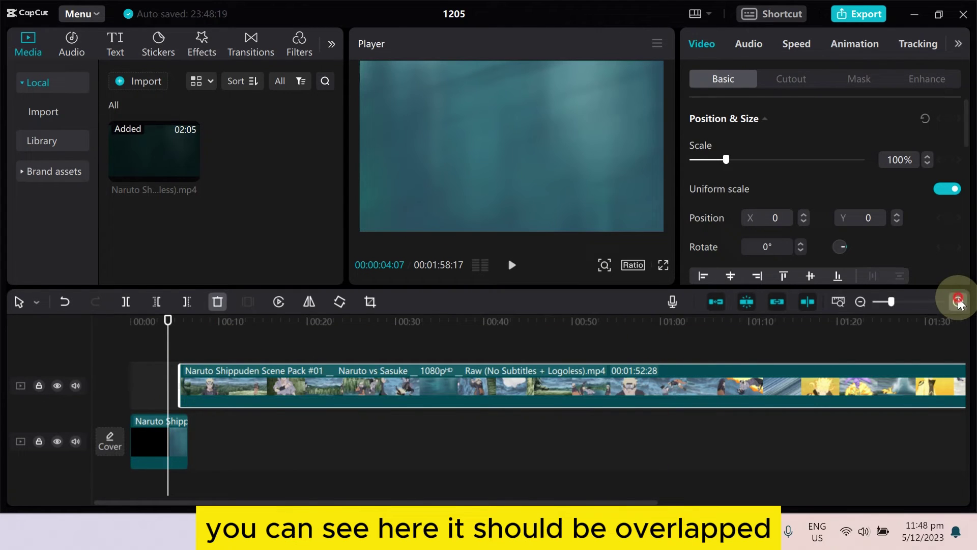
left_click(958, 302)
left_click(216, 328)
mouse_move(216, 329)
left_mouse_down()
mouse_move(190, 332)
mouse_move(210, 327)
left_mouse_up()
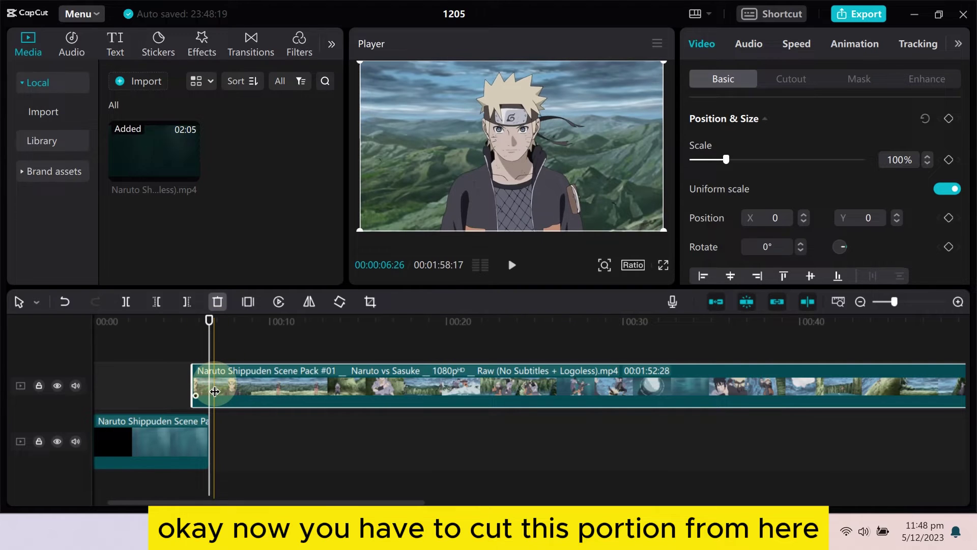
Split the upper clip near its start and select the short piece.
left_click(192, 330)
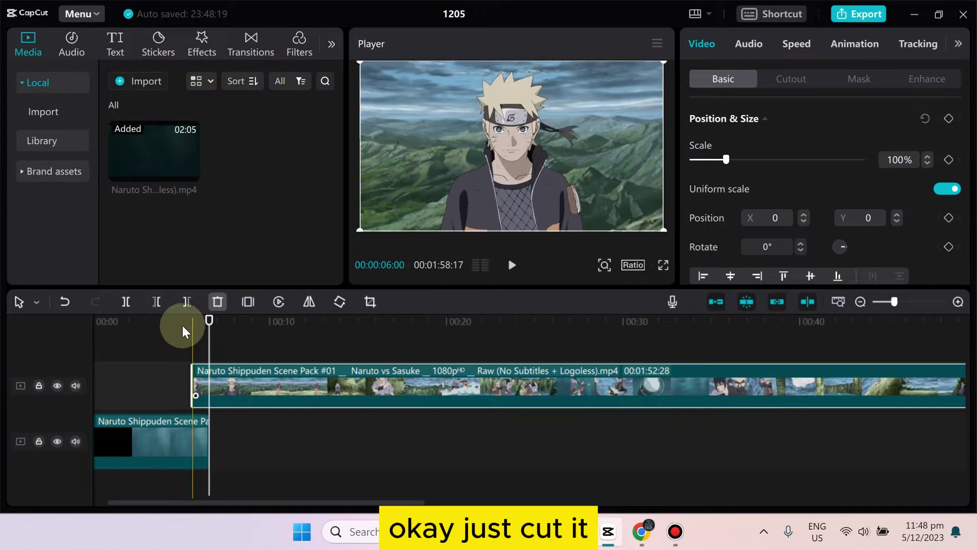
left_click(129, 302)
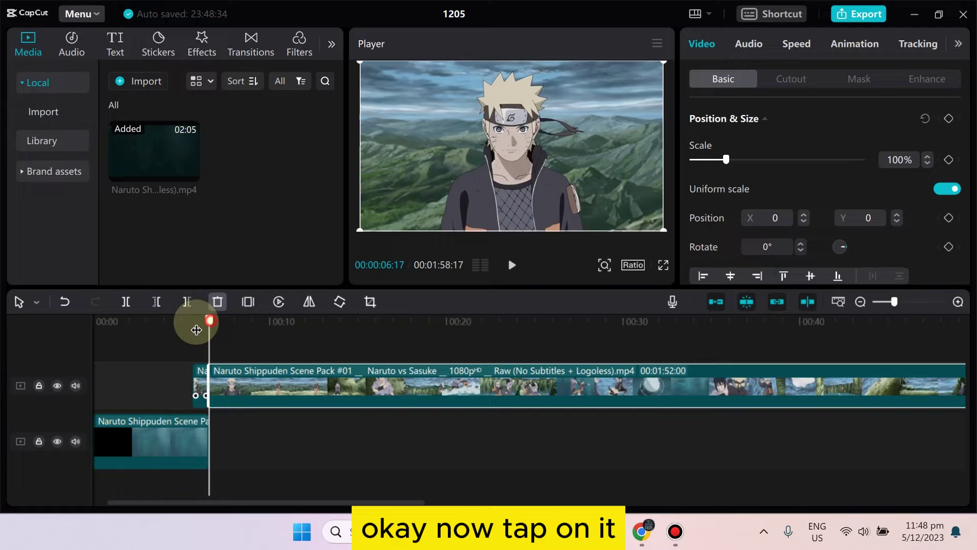
left_click_drag(197, 330, 165, 327)
left_click(202, 375)
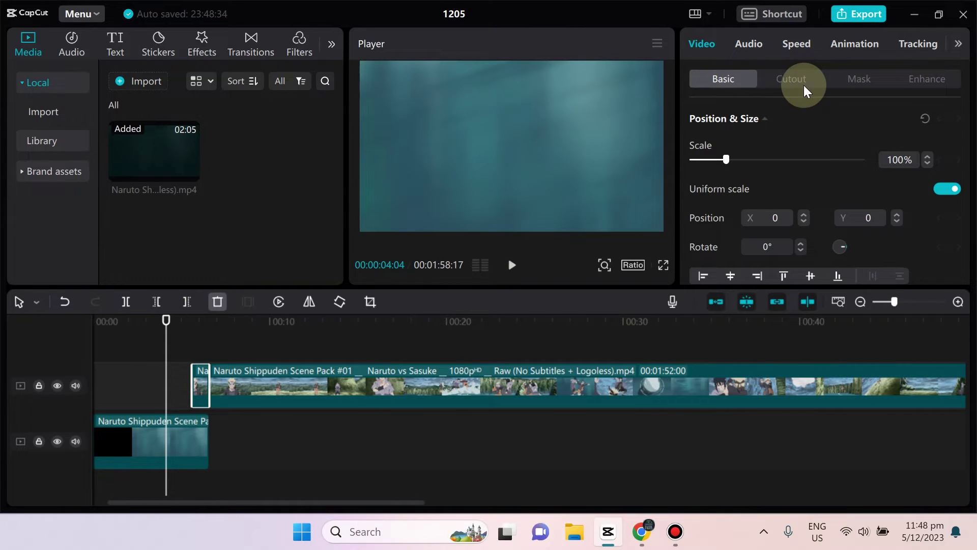
Apply Auto cutout to the short piece and check Naruto over the statue scene.
left_click(793, 84)
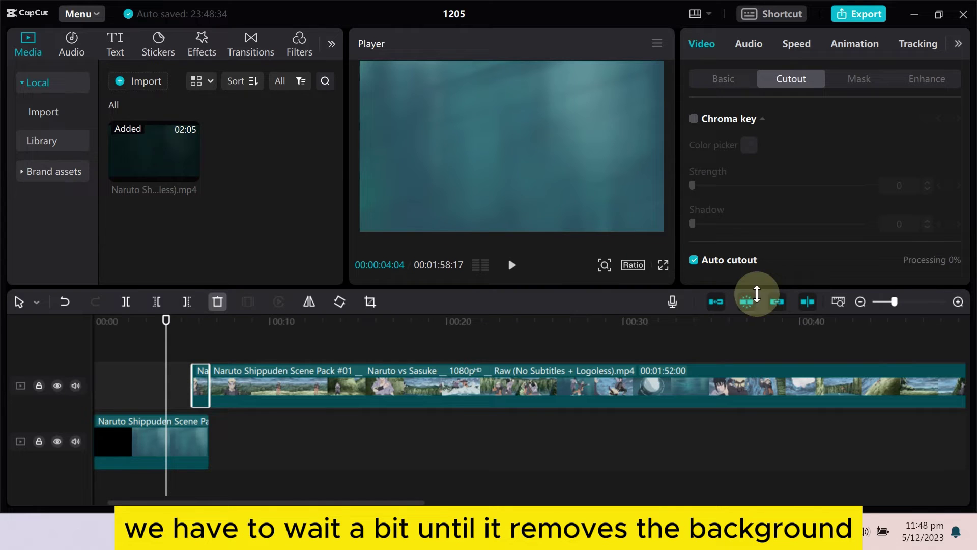
left_click(193, 354)
left_click(198, 349)
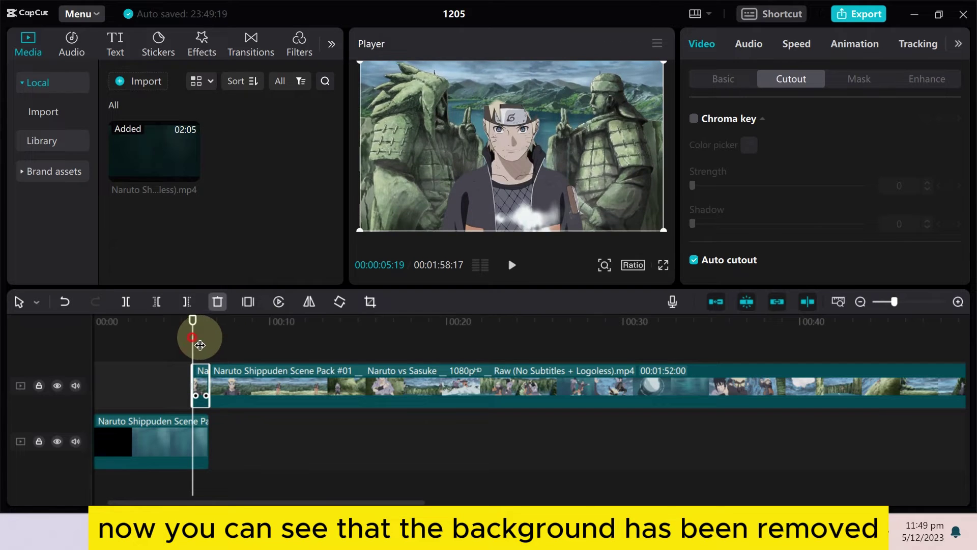
left_click_drag(199, 346, 195, 357)
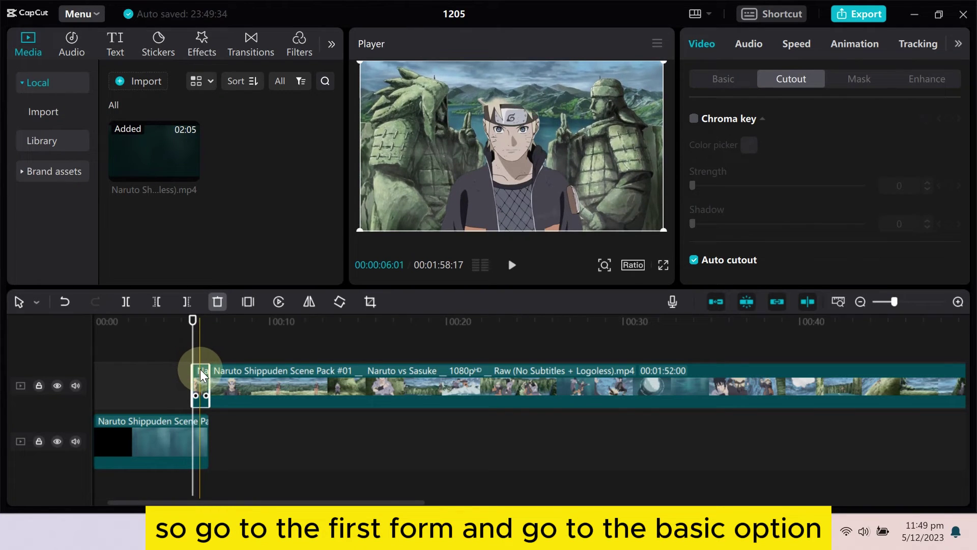
Add position keyframes so the cutout's 00:05:19 keyframe sits below frame at Position Y -1615.
left_click(723, 78)
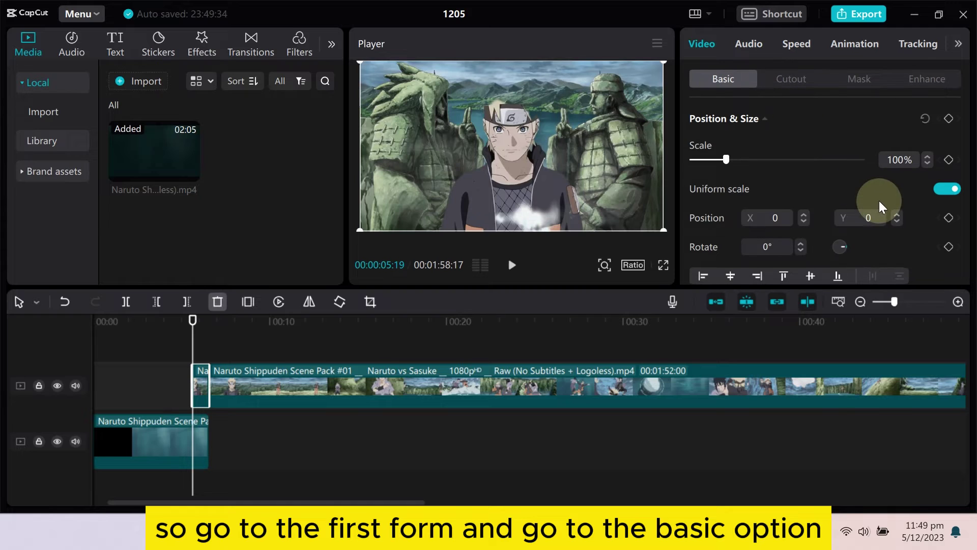
scroll(840, 186, "down", 3)
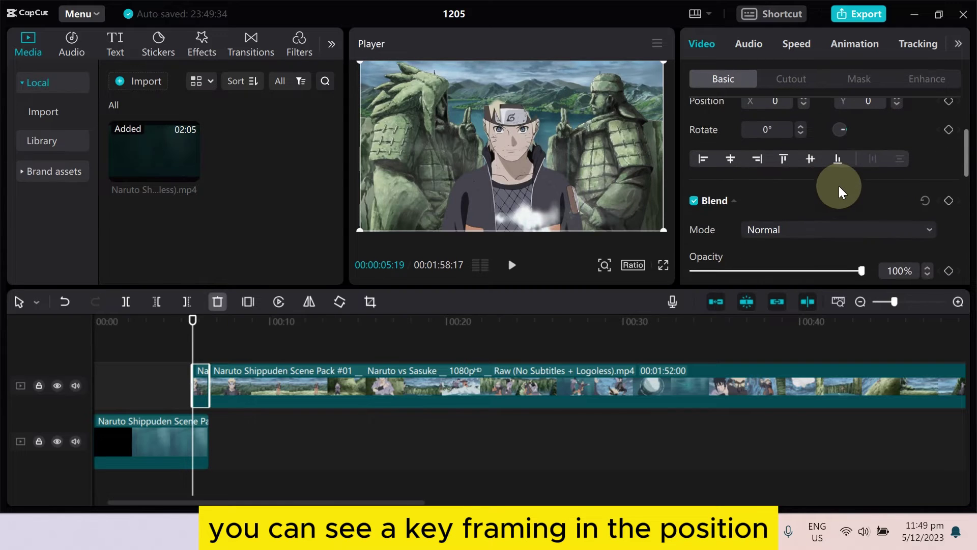
scroll(840, 185, "up", 2)
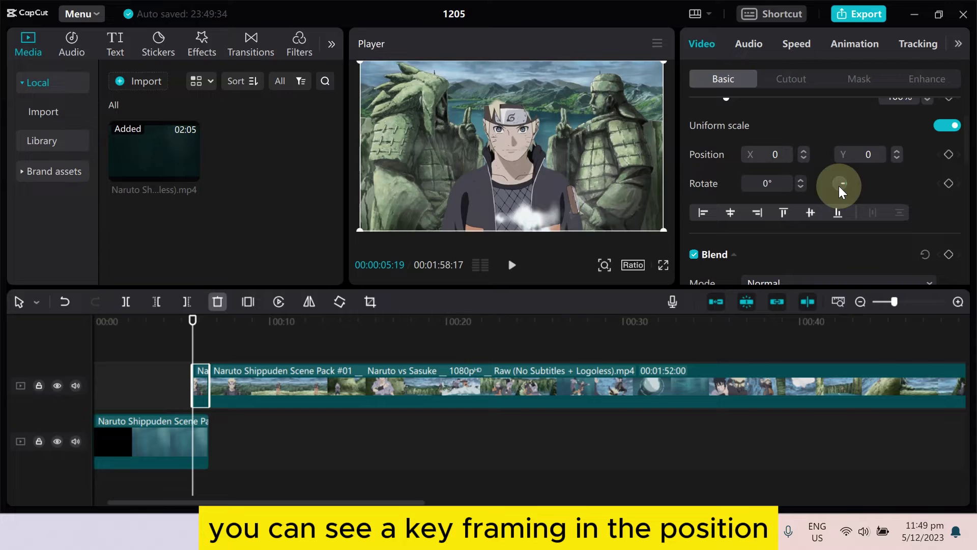
left_click(950, 155)
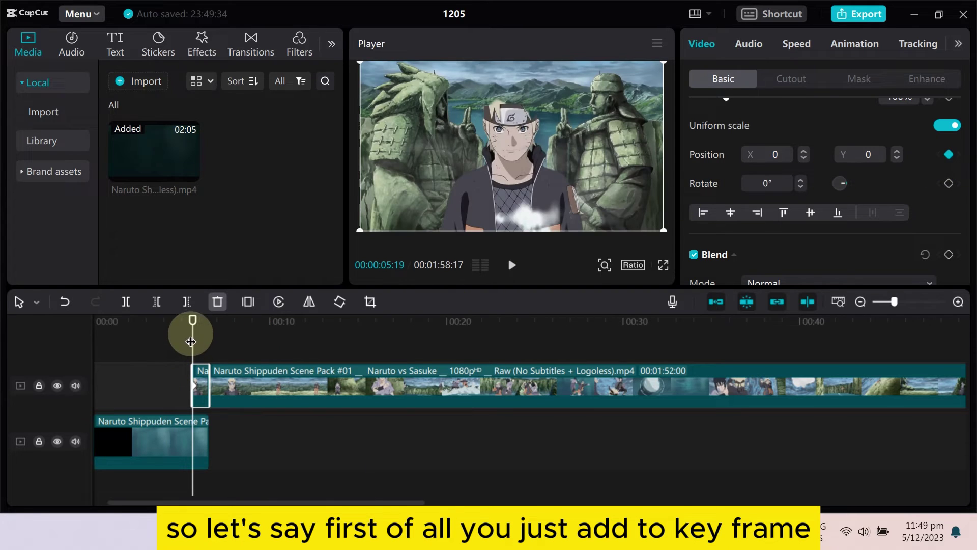
left_click_drag(194, 336, 207, 340)
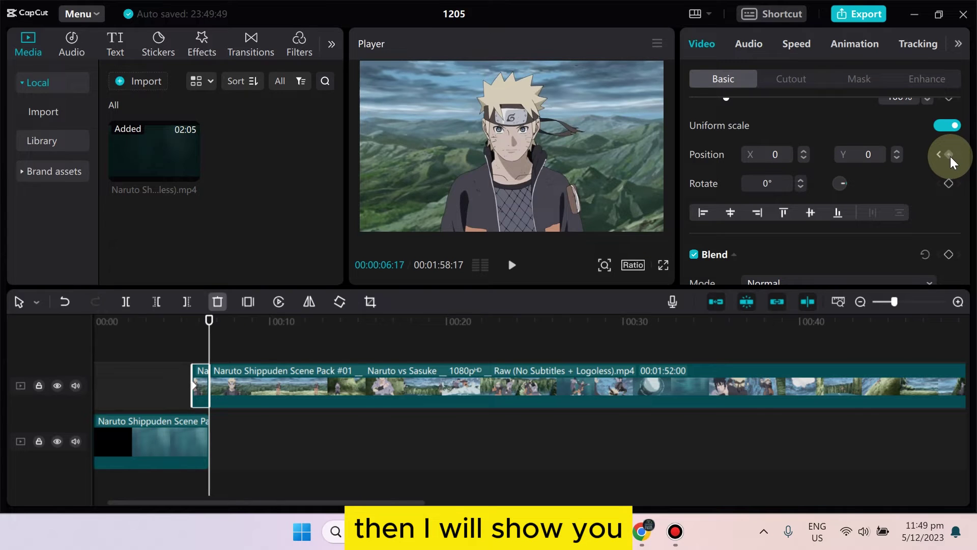
left_click(193, 337)
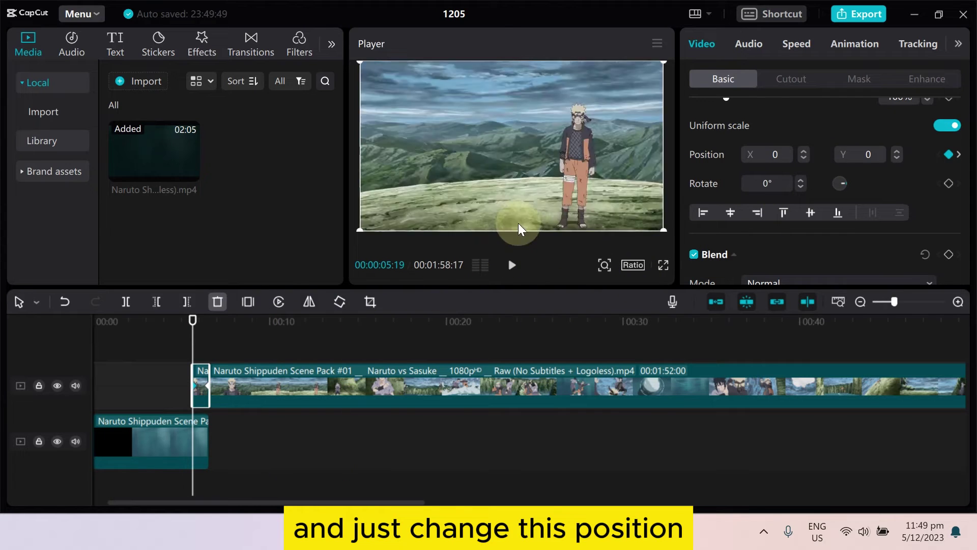
left_click_drag(505, 170, 504, 260)
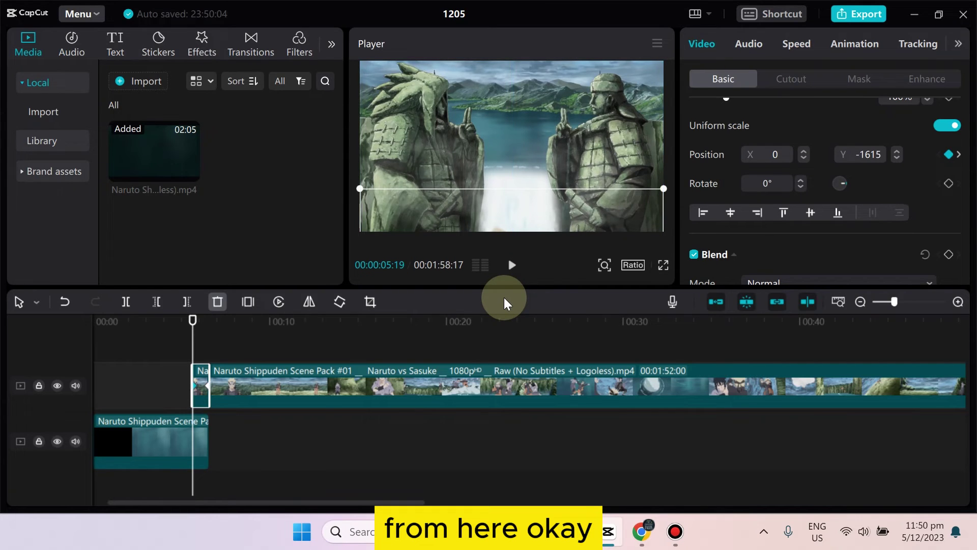
left_click(195, 432)
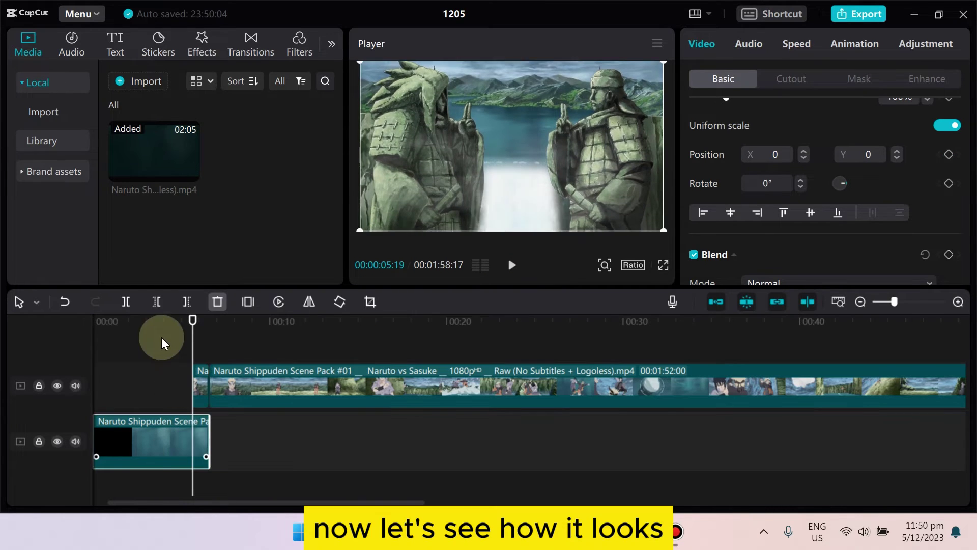
left_click(175, 349)
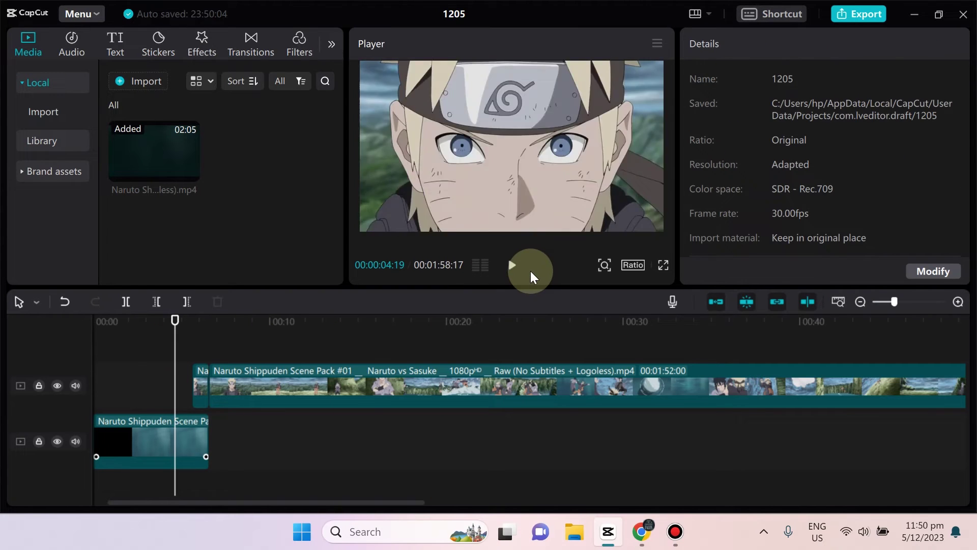
left_click(512, 265)
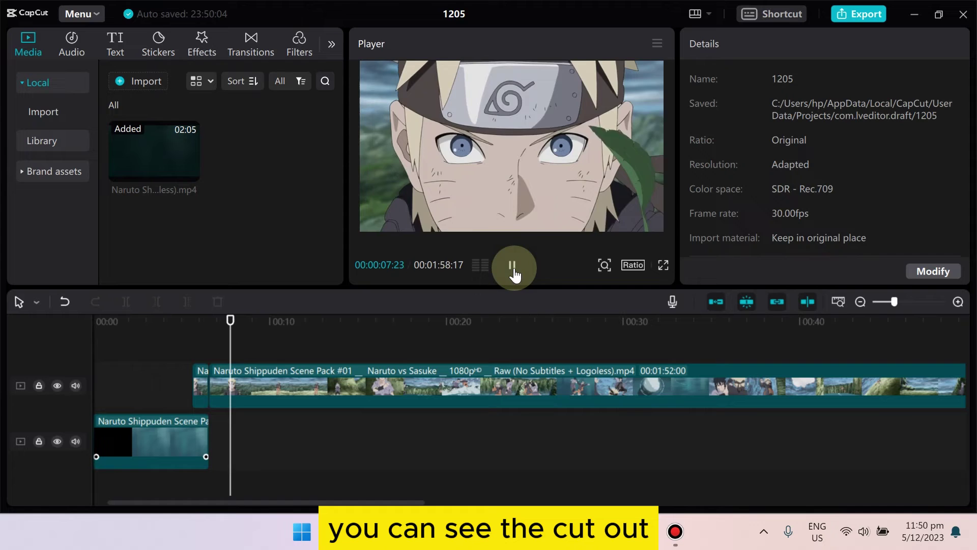
left_click(514, 266)
mouse_move(191, 348)
left_mouse_down()
mouse_move(181, 351)
mouse_move(204, 361)
left_mouse_up()
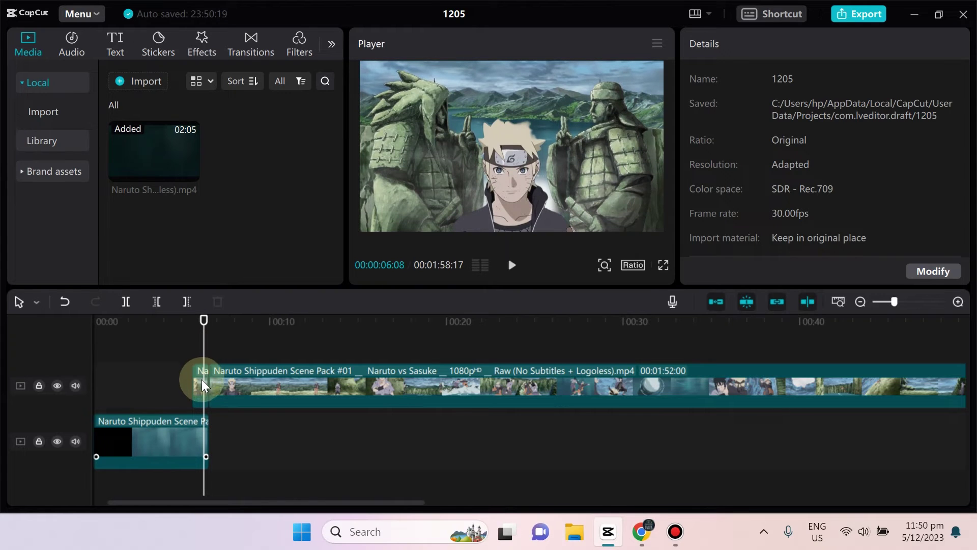
Set the short cutout clip's speed to 1.6x and nudge the main clip slightly later.
left_click(202, 380)
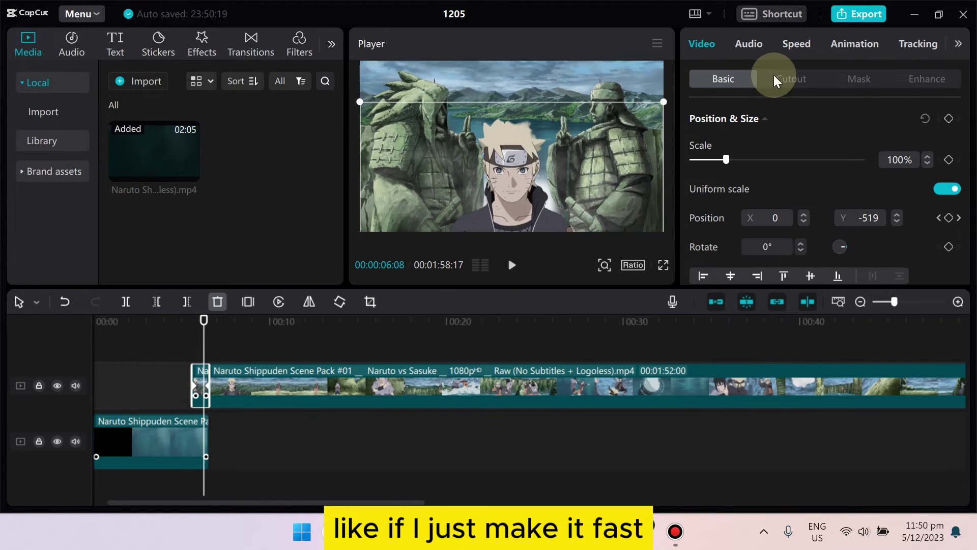
left_click(795, 44)
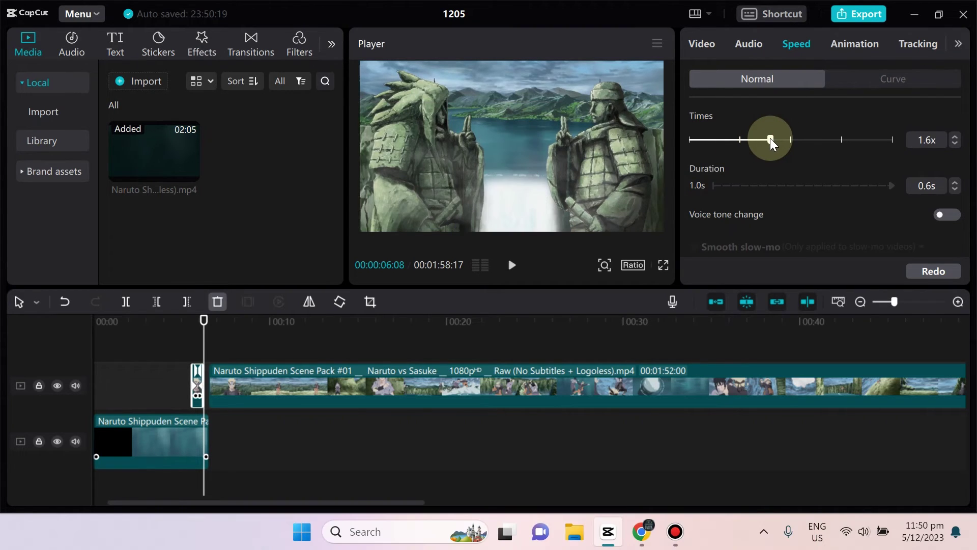
left_click(267, 393)
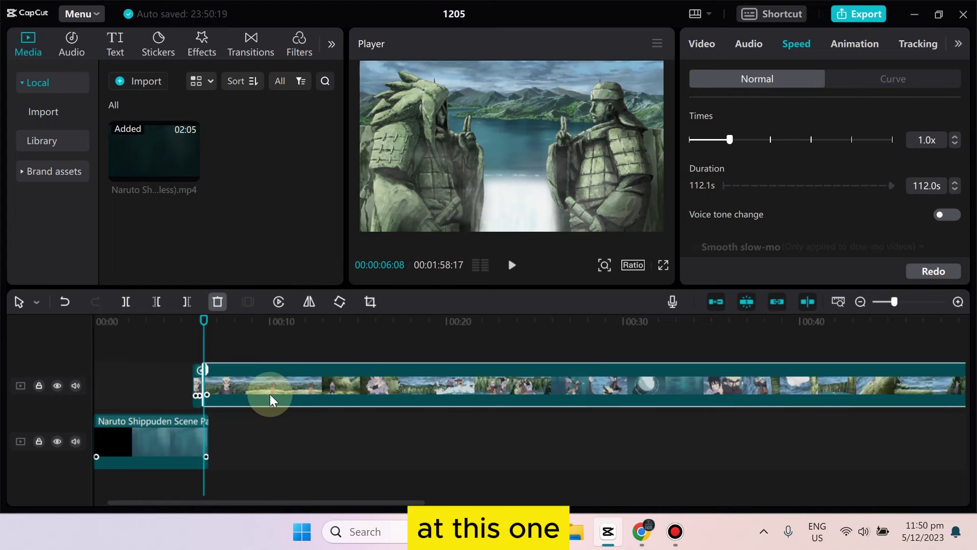
mouse_move(262, 394)
left_mouse_down()
mouse_move(281, 393)
mouse_move(270, 395)
left_mouse_up()
left_click(190, 349)
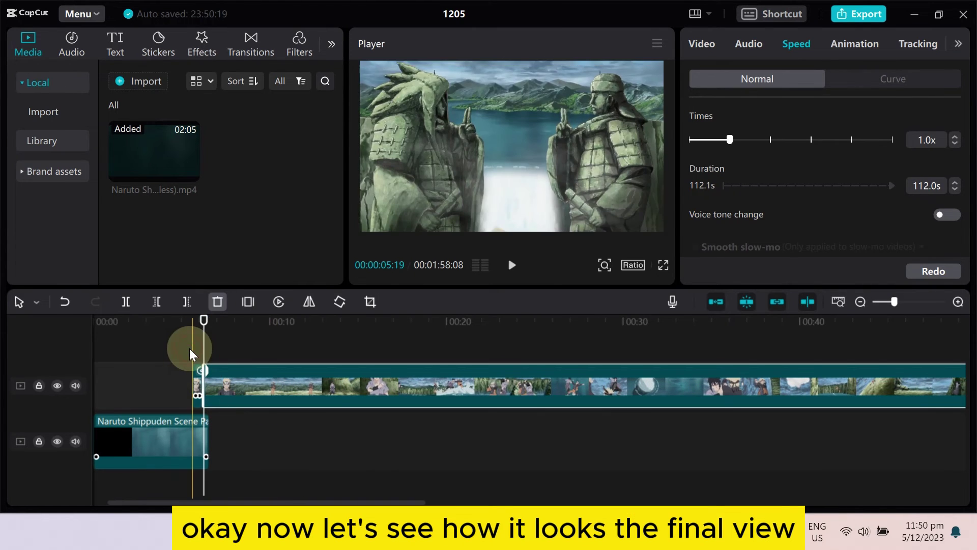
left_click(181, 338)
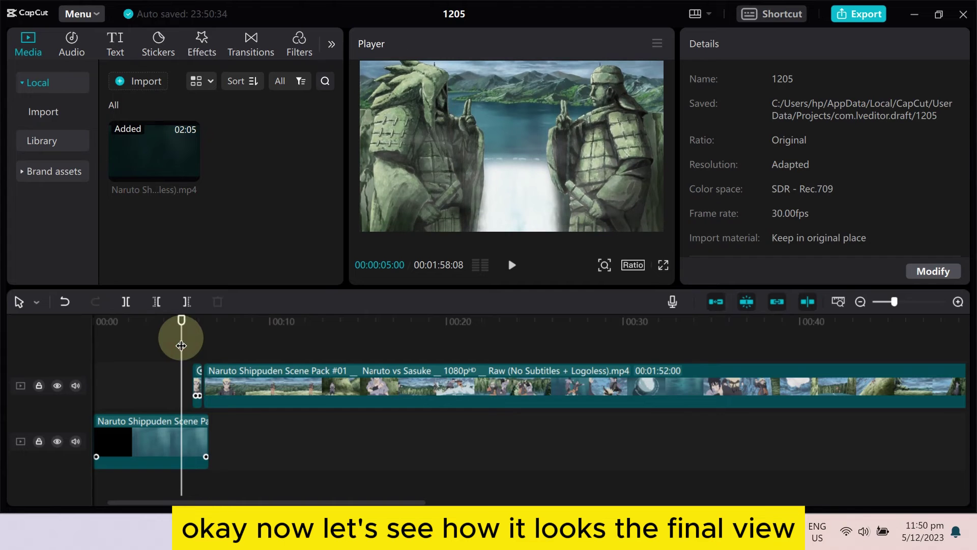
left_click(664, 265)
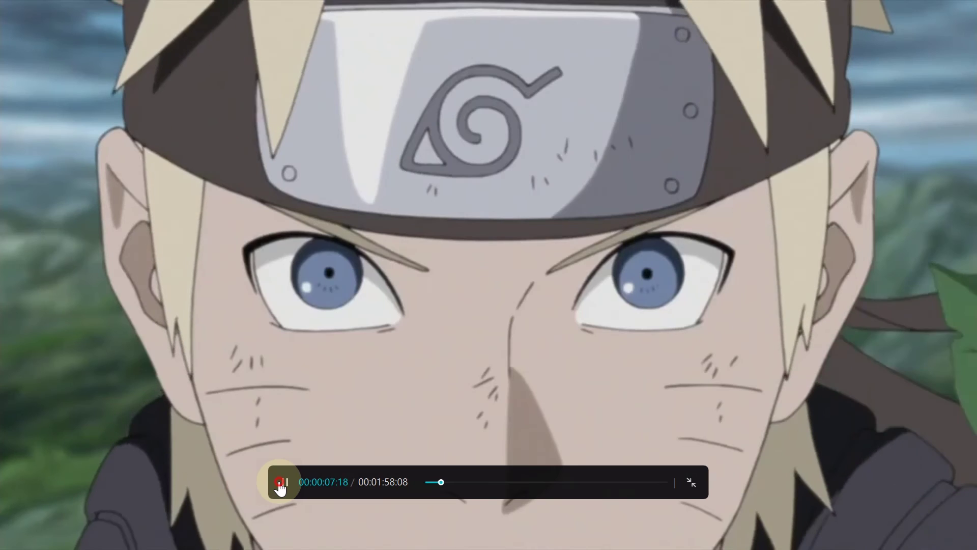
left_click(282, 483)
left_click(690, 482)
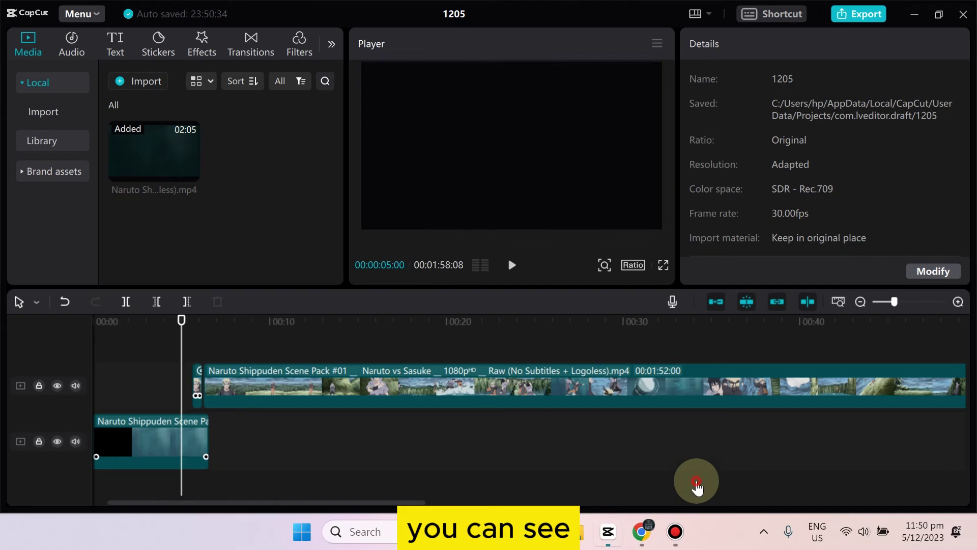
left_click(695, 458)
Drop an Overlay transition such as Superimpose onto the main clip's start at the cutout join.
left_click(211, 388)
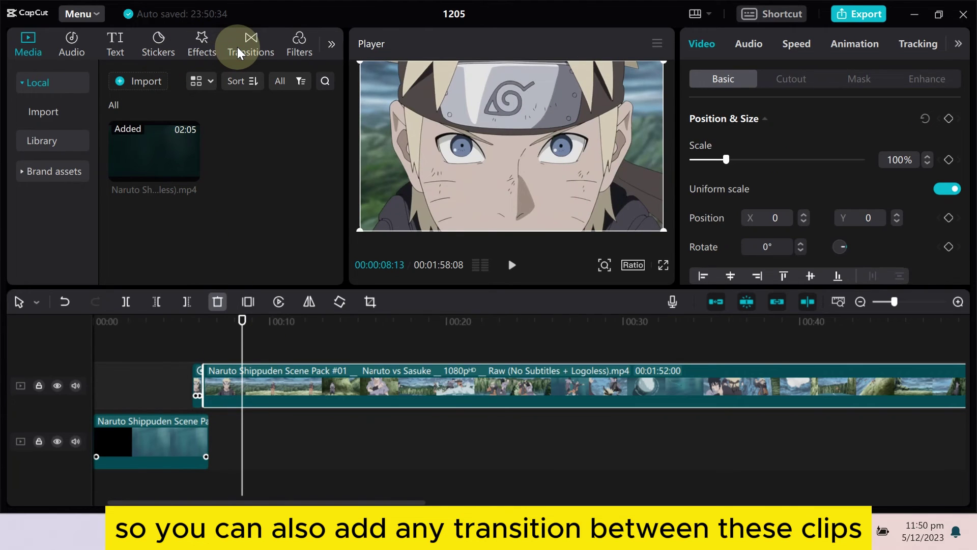
left_click(238, 47)
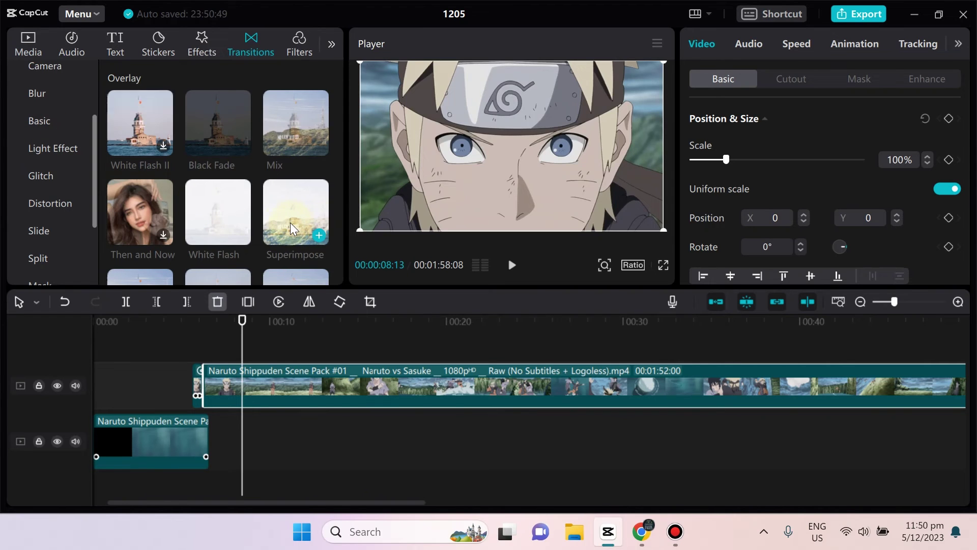
left_click(318, 232)
left_click(244, 349)
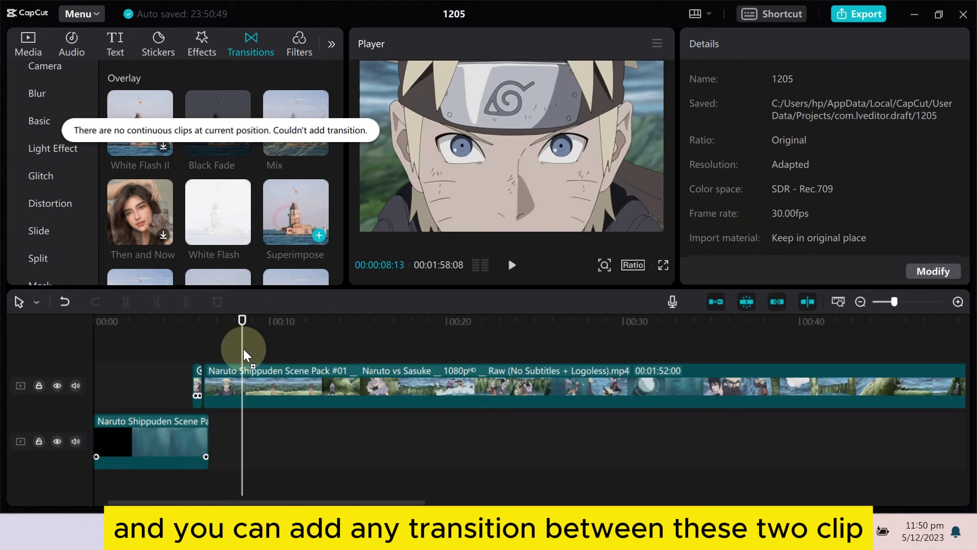
left_click(200, 384)
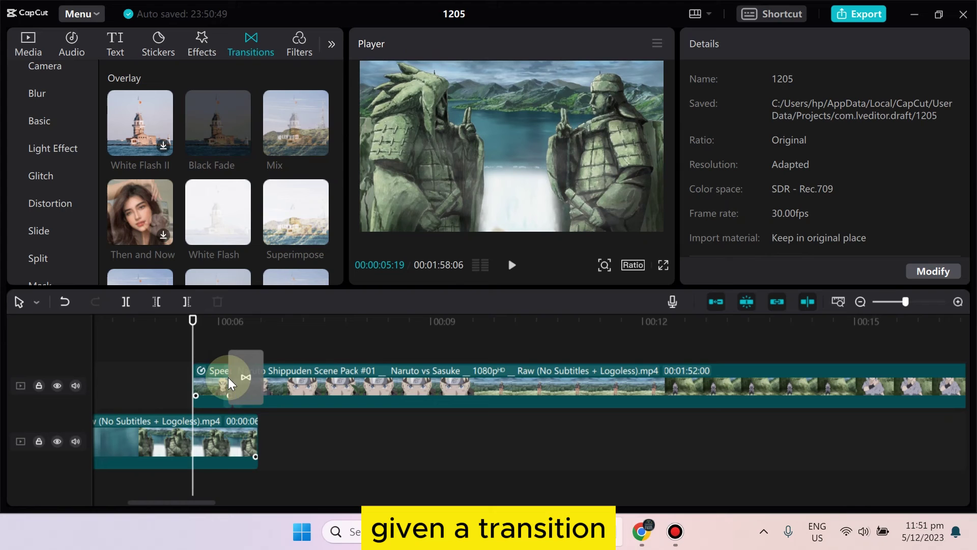
left_click_drag(229, 377, 245, 378)
left_click(167, 344)
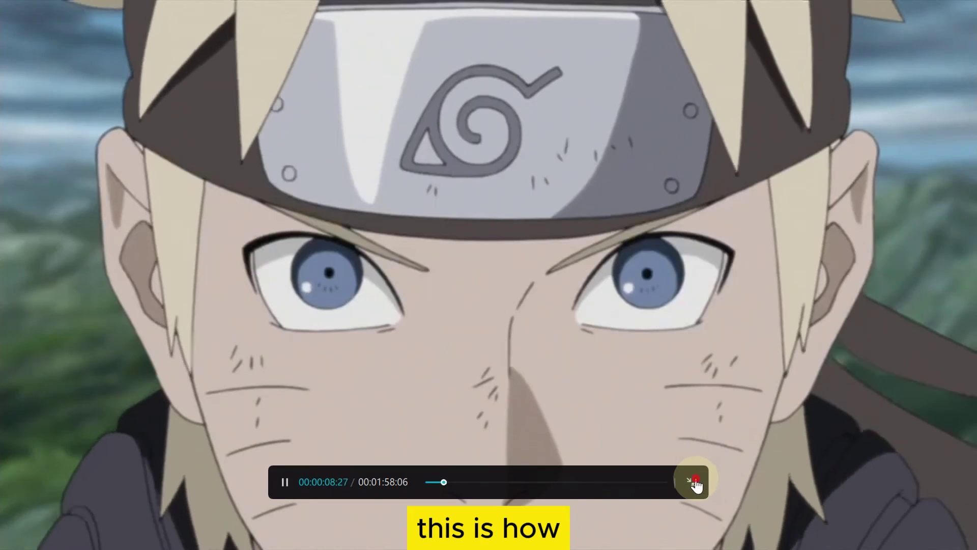
Exit fullscreen, replay the transition from around 00:05, then pause playback.
left_click(691, 482)
left_click(183, 352)
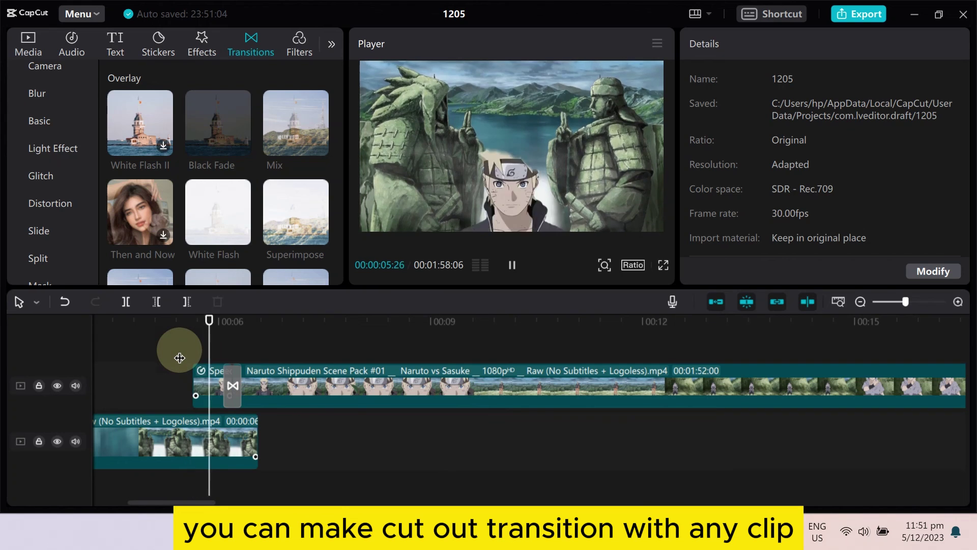
left_click(513, 265)
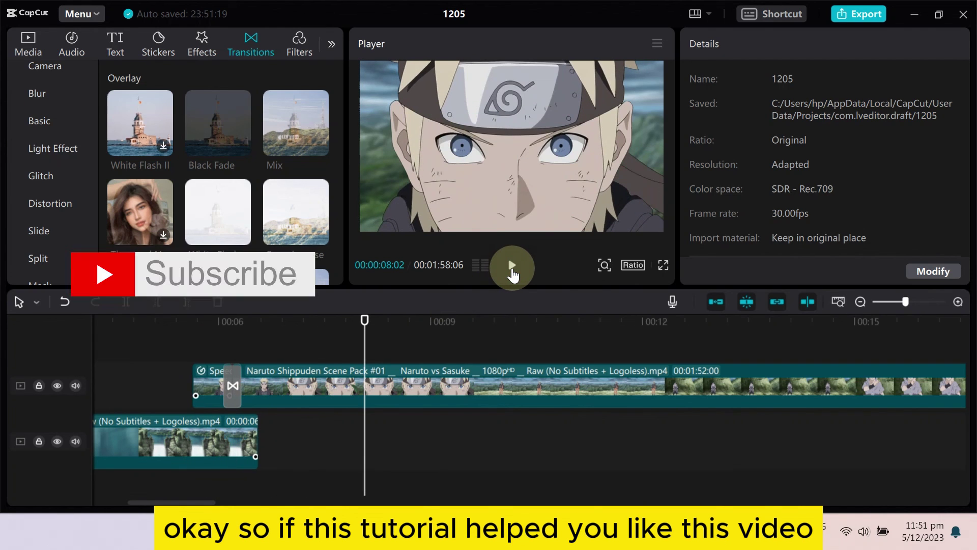